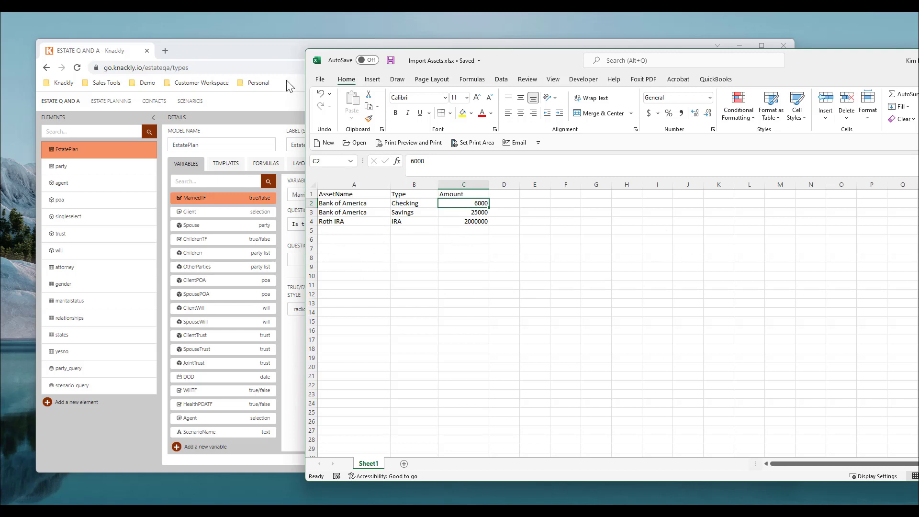
Create a new model element named assets in the Knackly designer.
left_click(239, 50)
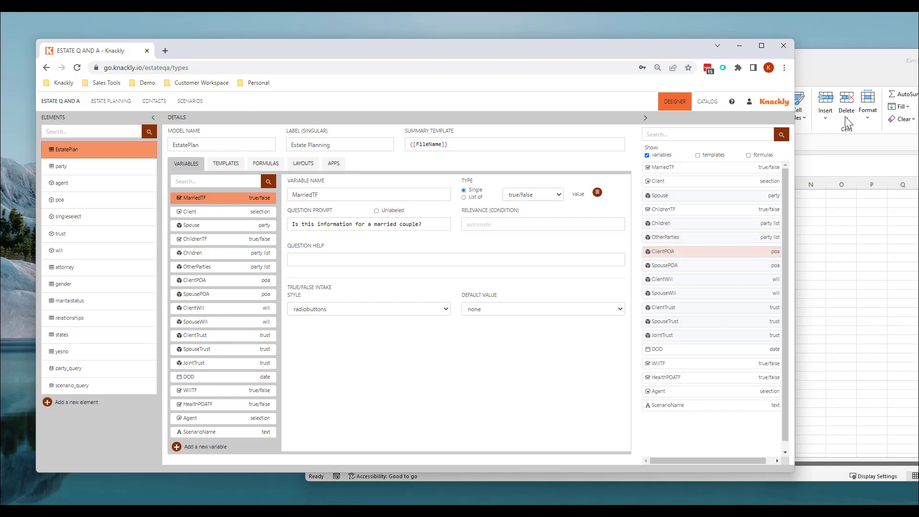
left_click(842, 65)
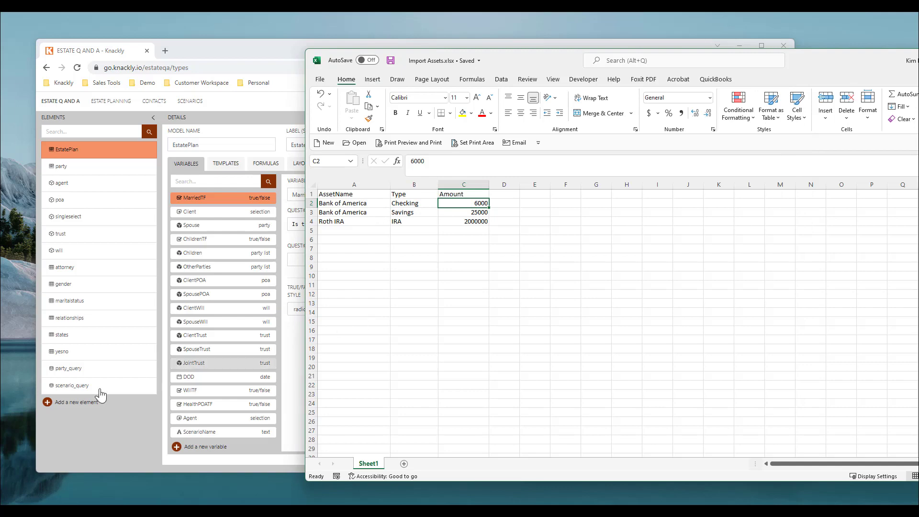
left_click(48, 402)
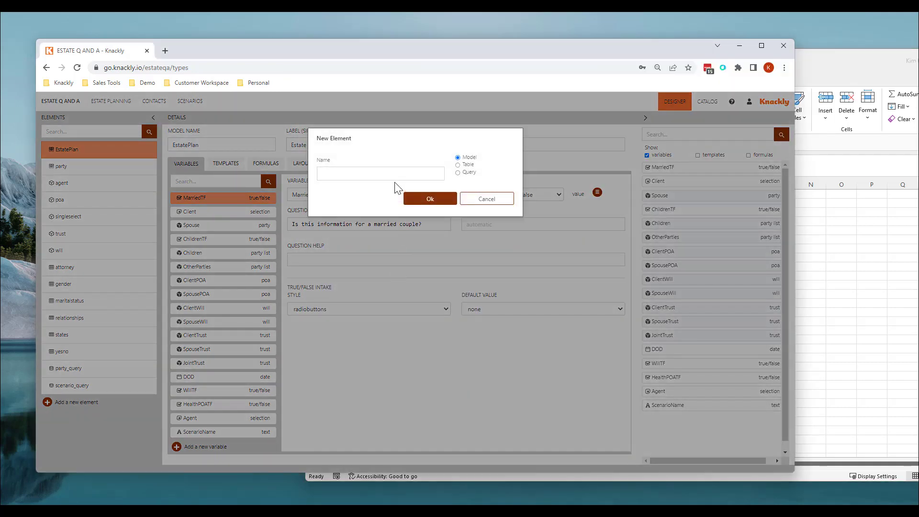
left_click(376, 176)
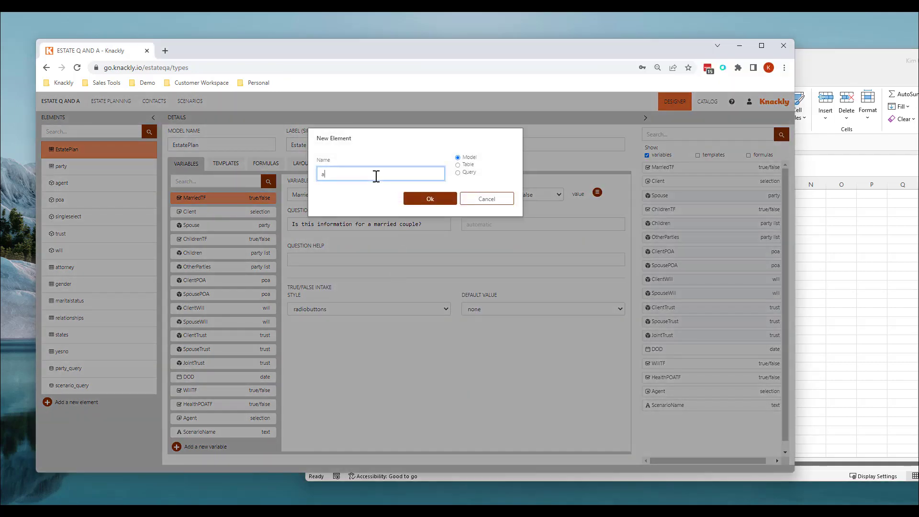
type("assets")
left_click(436, 201)
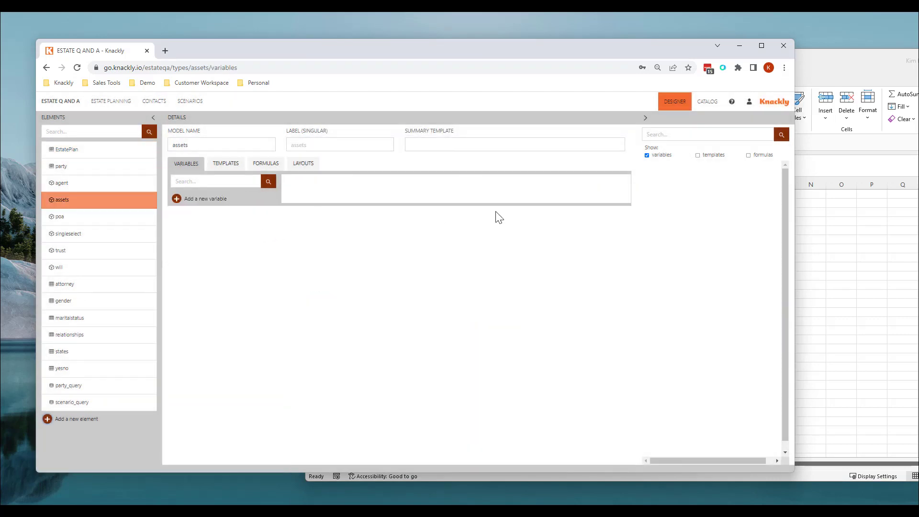
Add a single text variable named AssetName to the assets model, matching the first column header in the Import Assets spreadsheet.
left_click(833, 76)
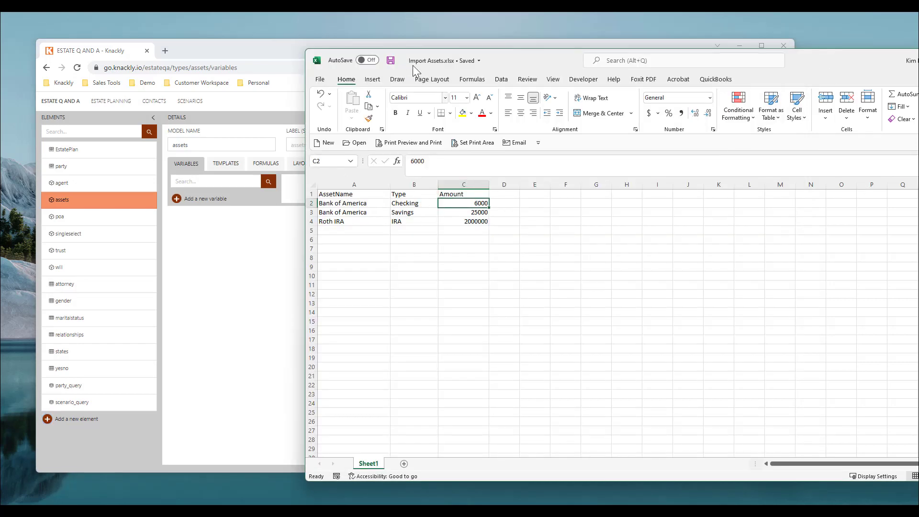
left_click_drag(526, 59, 624, 59)
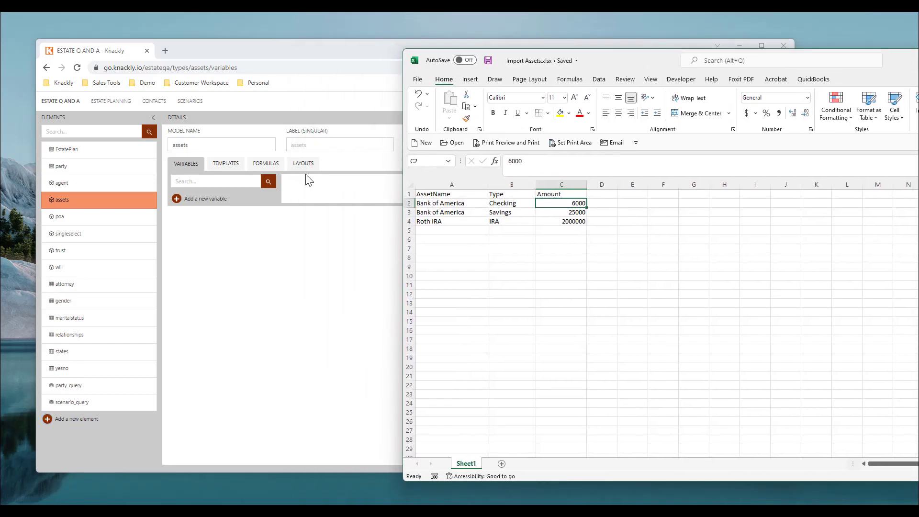
left_click(177, 200)
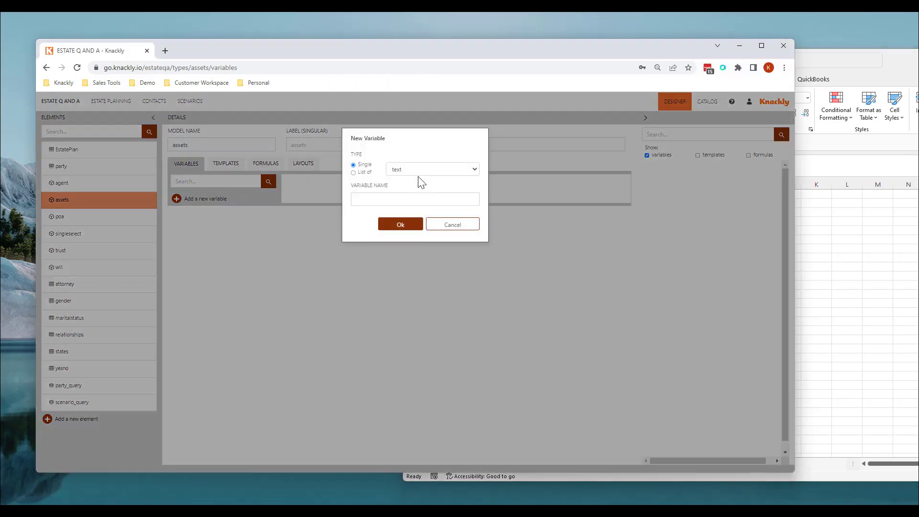
left_click(378, 203)
type("AssetName")
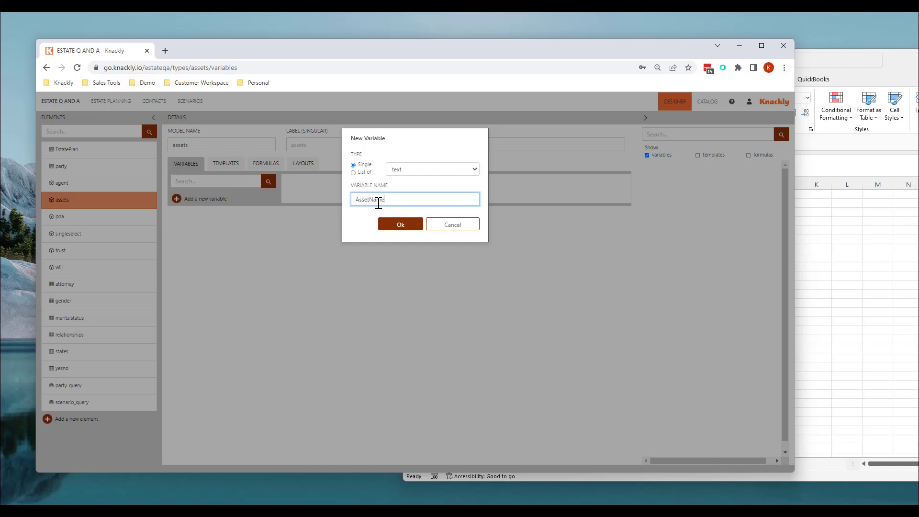
left_click(398, 226)
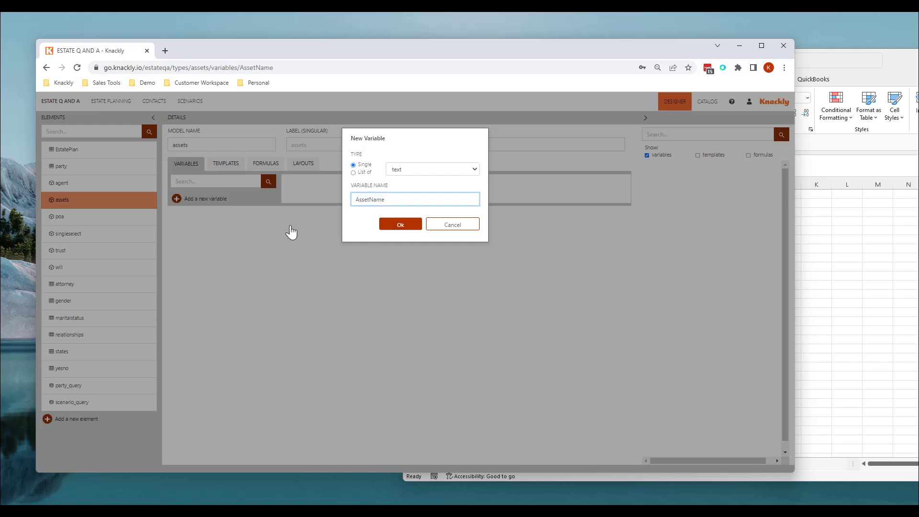
Copy the Type header from the spreadsheet and use it to name a new single selection variable in the assets model.
left_click(827, 244)
left_click(500, 193)
key("ctrl+c")
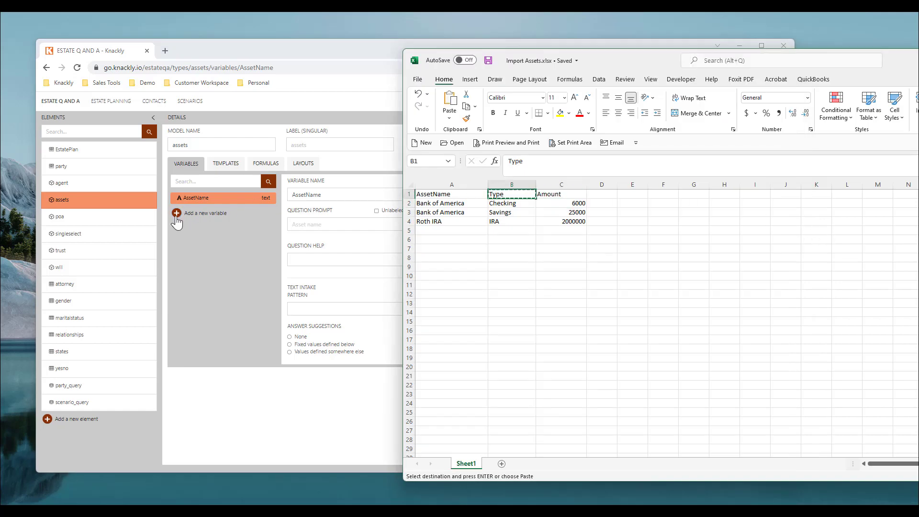
left_click(177, 213)
left_click(413, 198)
key("ctrl+v")
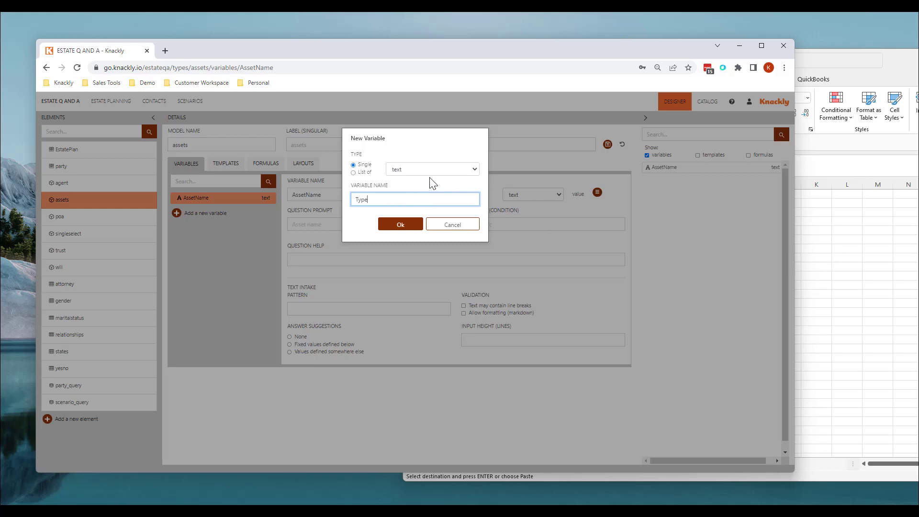
left_click(842, 254)
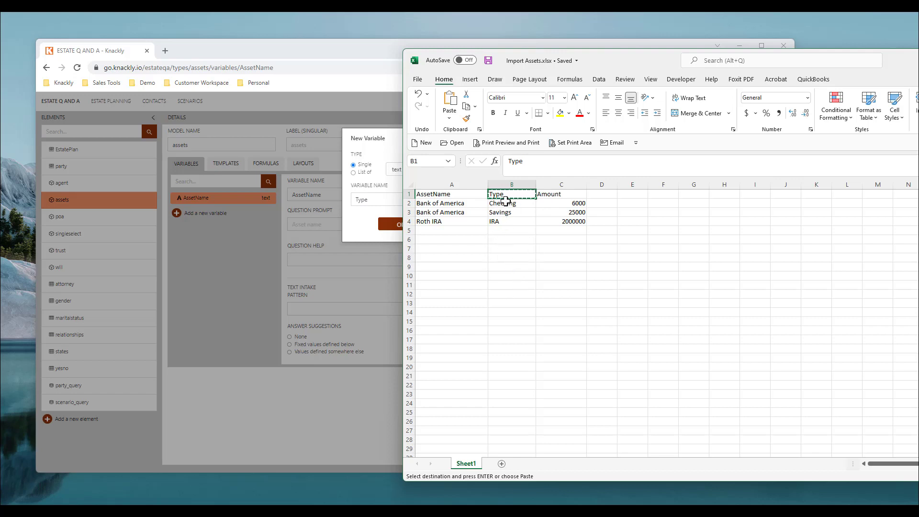
left_click(396, 133)
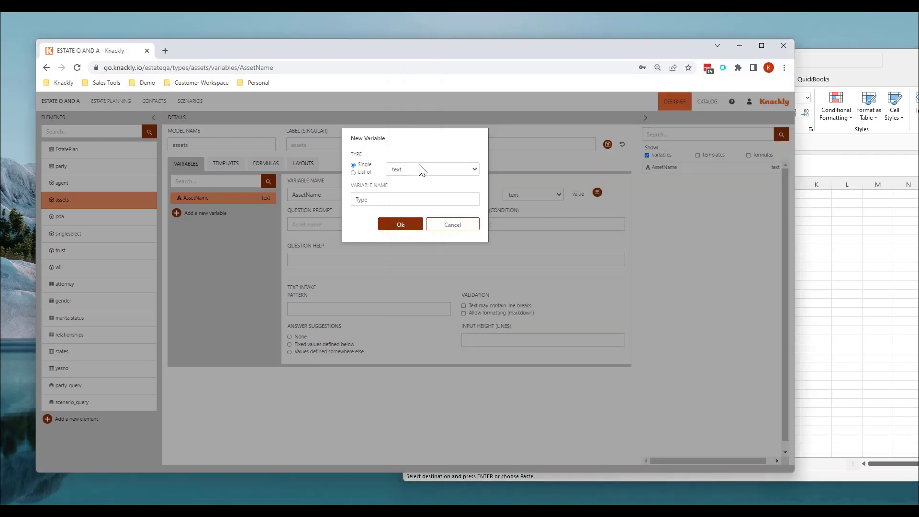
left_click(421, 169)
left_click(407, 213)
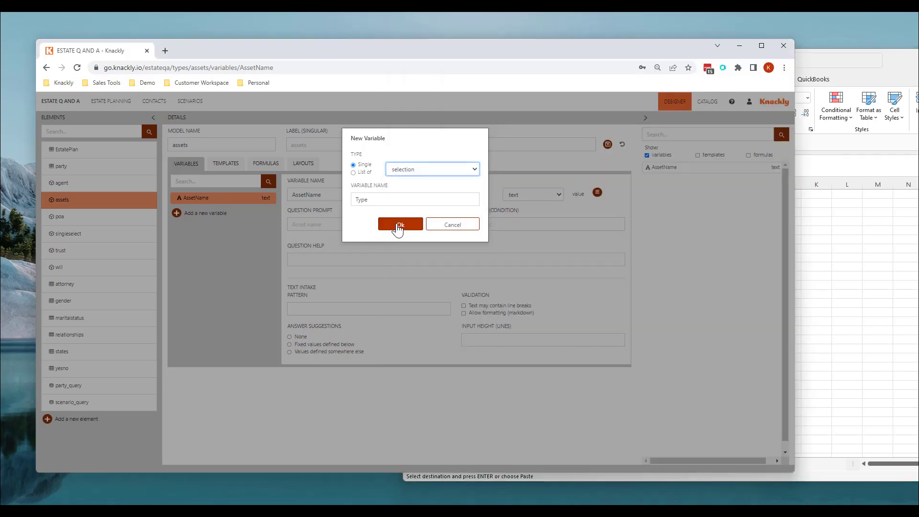
left_click(395, 225)
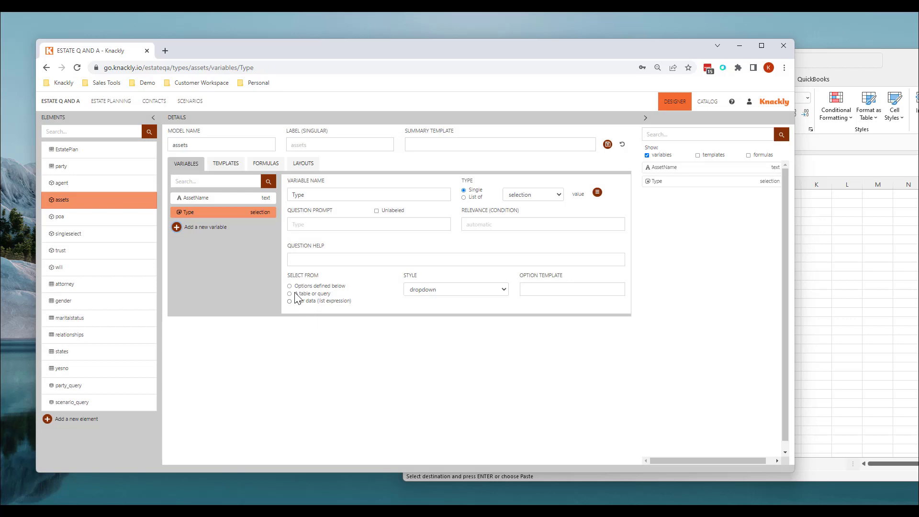
Make the Type variable select from options defined below, and move the windows so the spreadsheet's values show beside the option table.
left_click(290, 286)
left_click(319, 332)
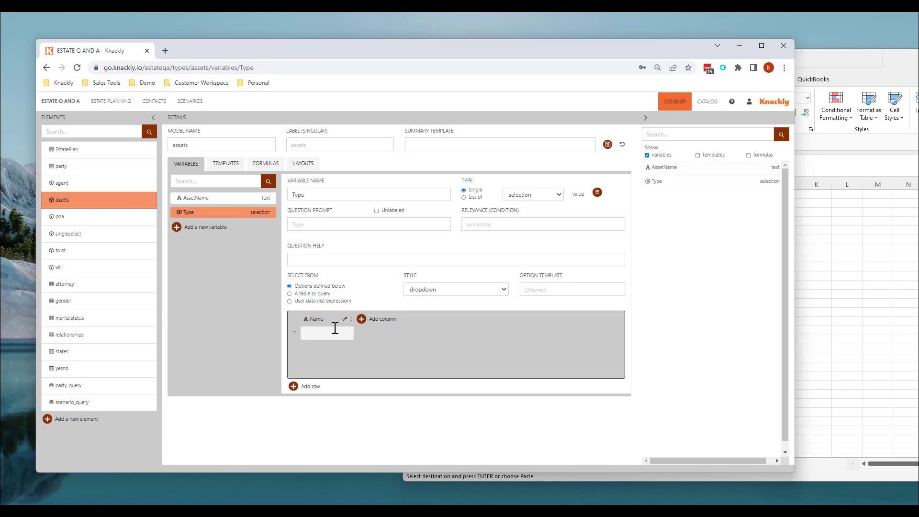
left_click(802, 96)
left_click_drag(641, 50, 407, 56)
left_click(645, 59)
left_click_drag(647, 65, 844, 73)
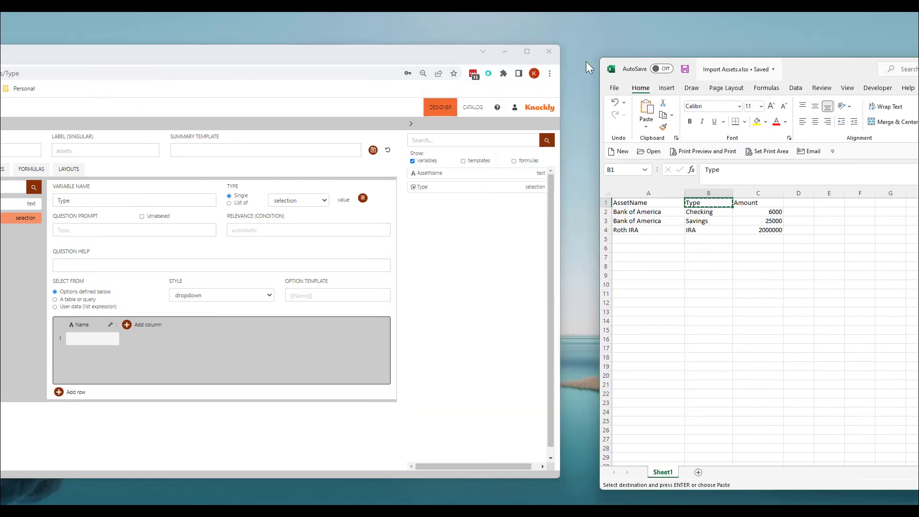
left_click_drag(347, 59, 454, 57)
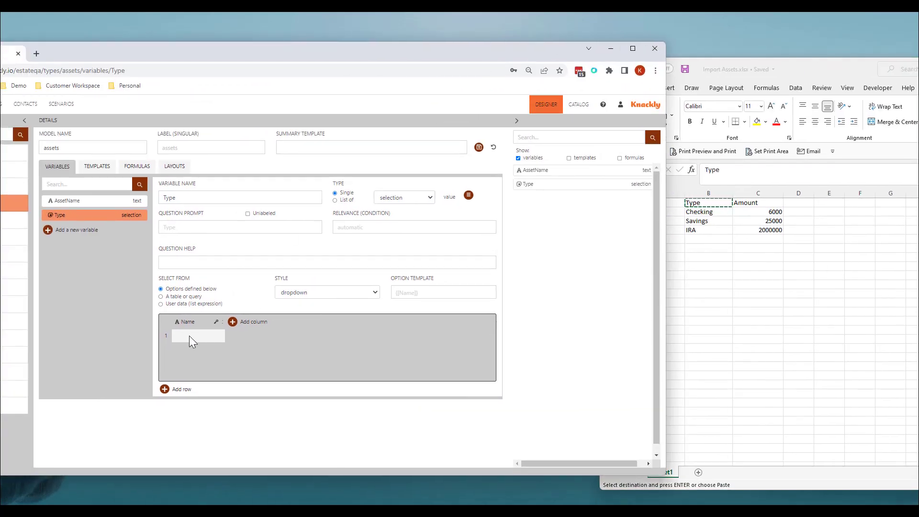
Enter Checking, Savings and IRA as the Type variable's options and save the changes.
type("Checking")
key("Return")
type("Savings")
key("Return")
type("IRA")
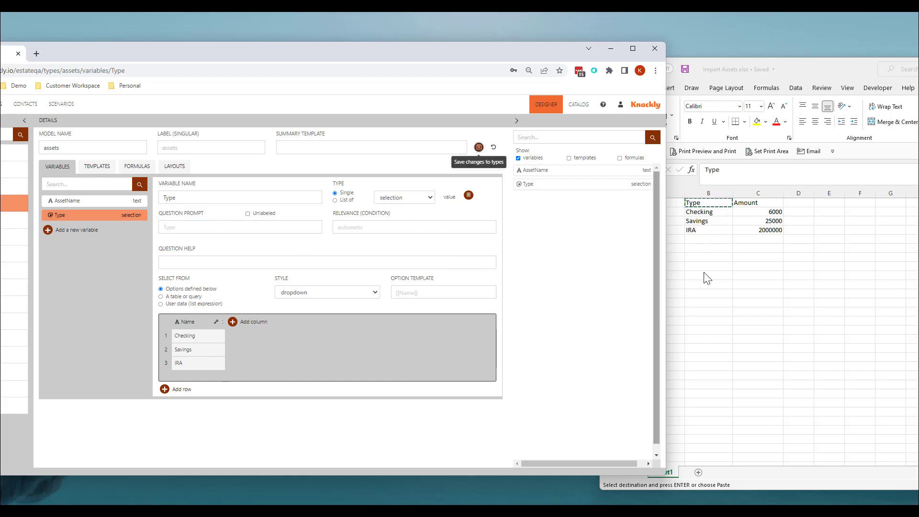
left_click(478, 147)
Copy the Amount header from the spreadsheet, use it to name a new single number variable in the assets model, and save.
left_click(752, 203)
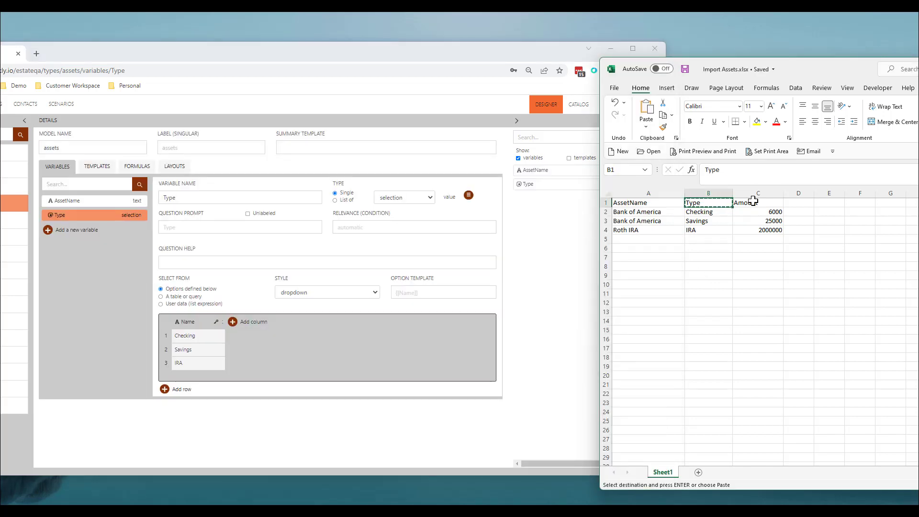
left_click(752, 202)
key("ctrl+c")
left_click(54, 230)
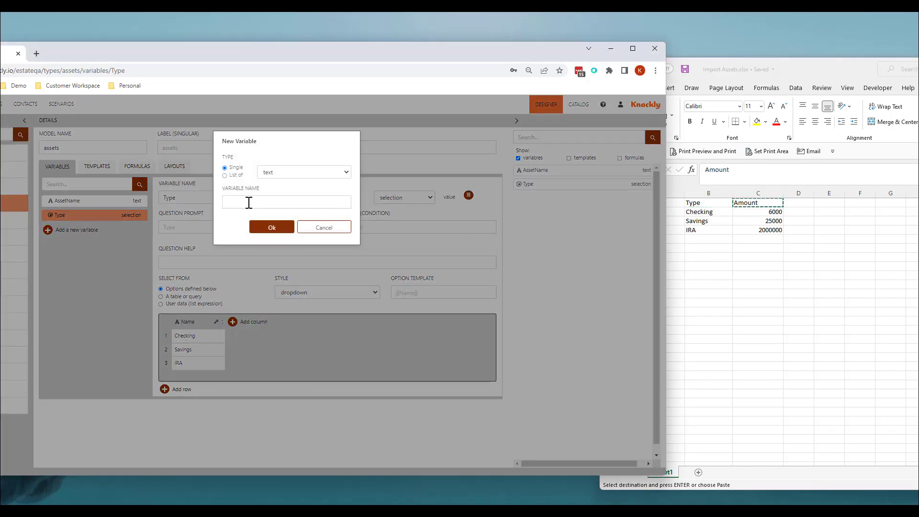
left_click(248, 202)
key("ctrl+v")
left_click(284, 173)
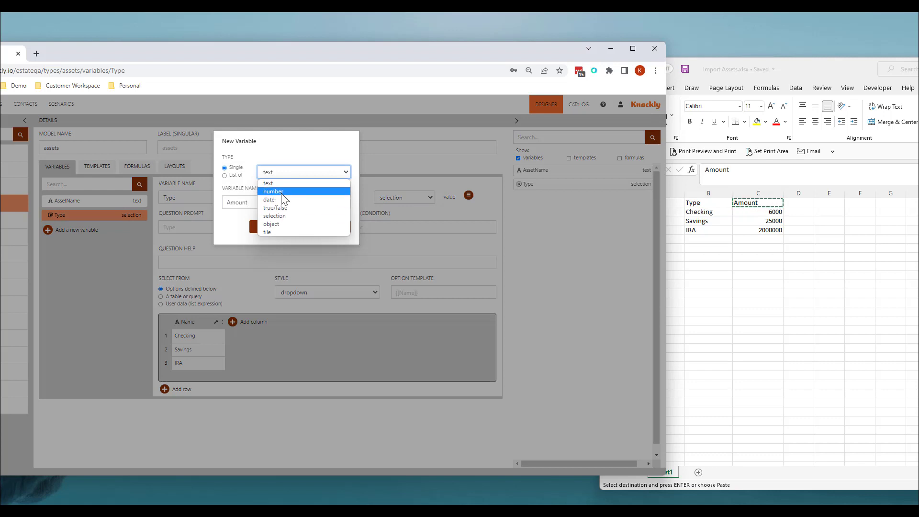
left_click(280, 193)
left_click(271, 227)
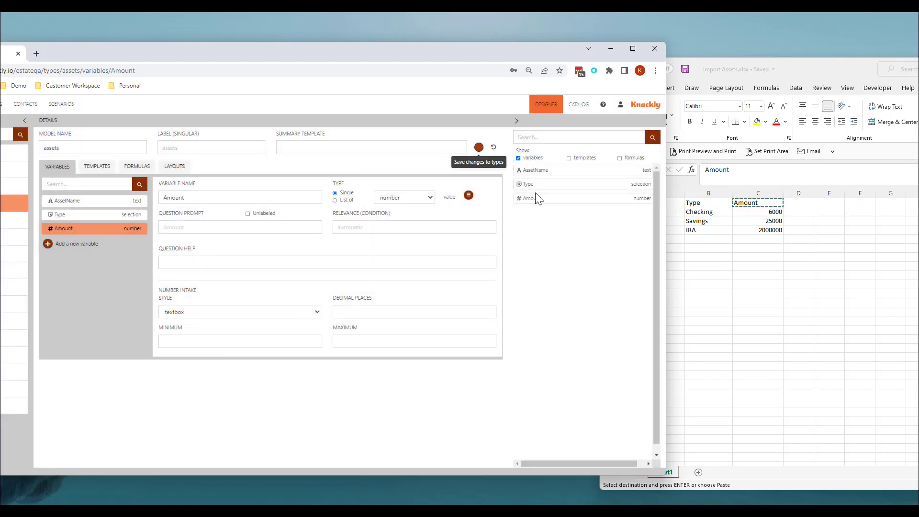
left_click(494, 147)
Set the relevance condition of AssetName, Type and Amount to true and save the assets model.
left_click_drag(465, 51, 613, 54)
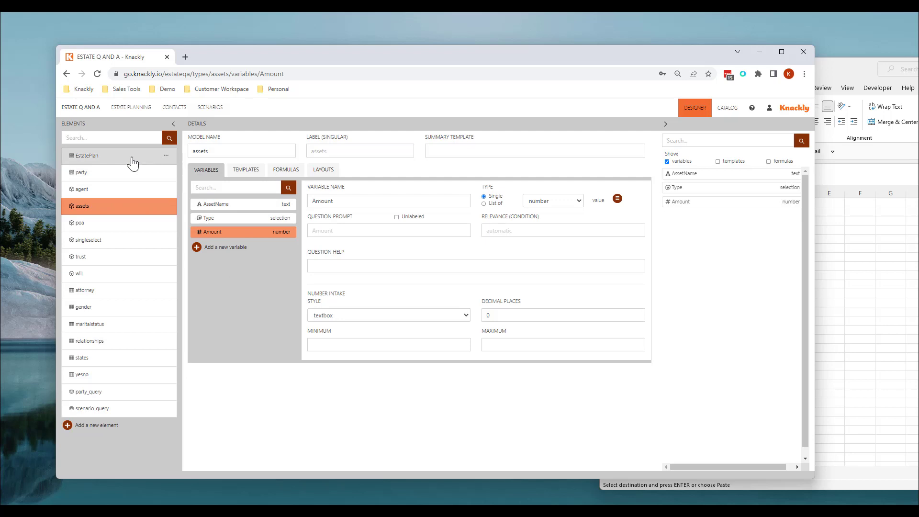
left_click(232, 205)
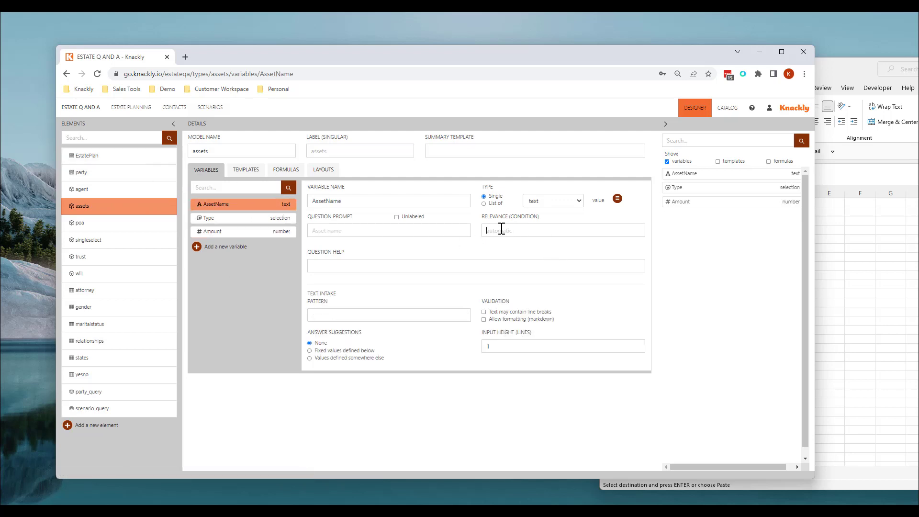
type("true")
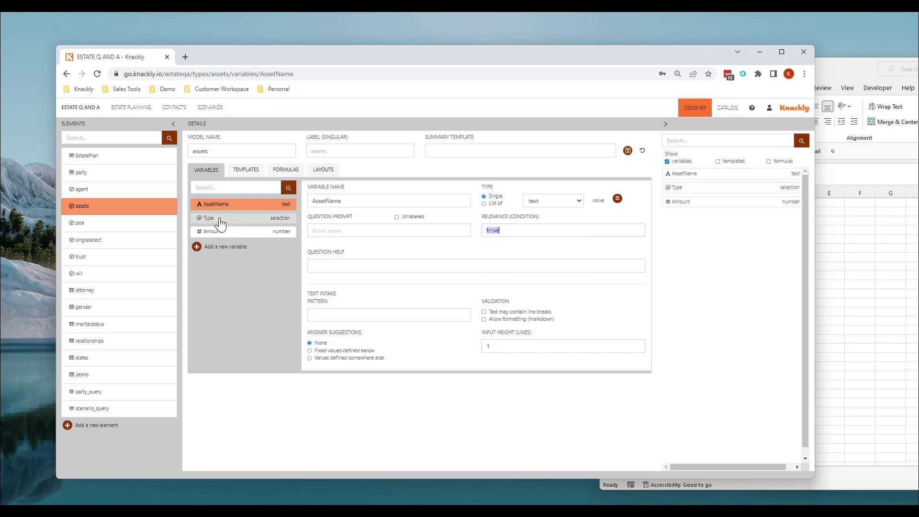
left_click(217, 219)
key("ctrl+v")
left_click(220, 234)
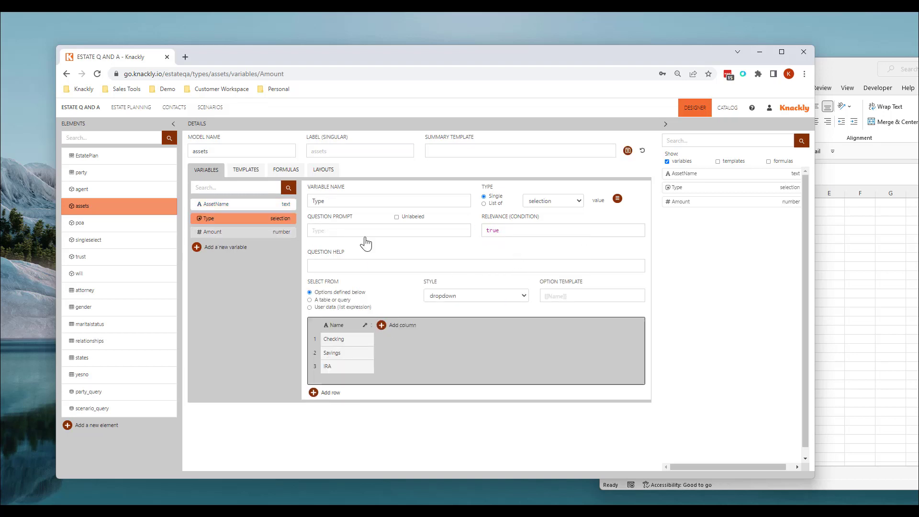
left_click(492, 230)
key("ctrl+v")
left_click(628, 150)
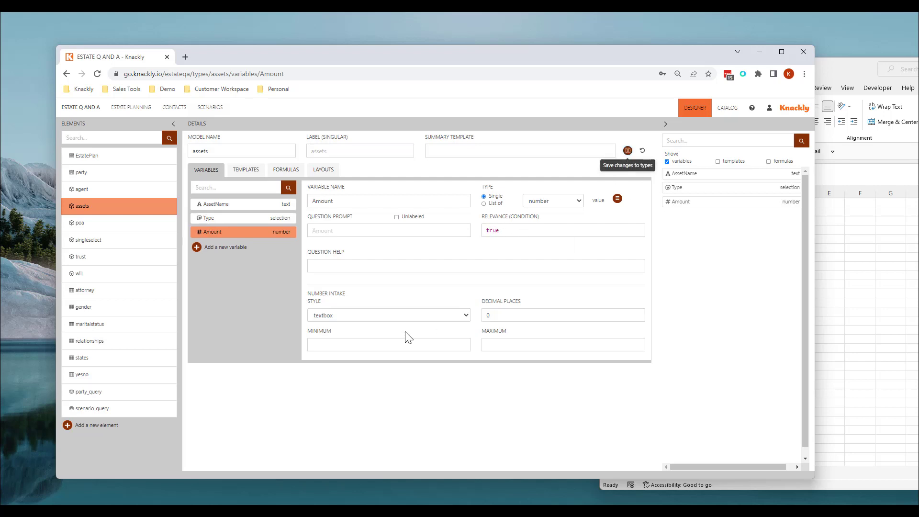
Add a list-of-objects variable named Assets, based on the assets model, to the EstatePlan model.
left_click(117, 156)
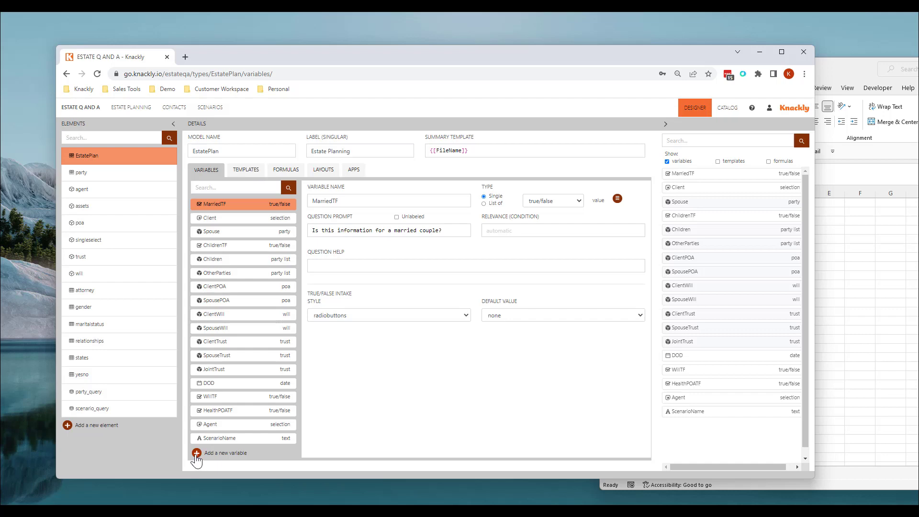
left_click(198, 454)
left_click(420, 176)
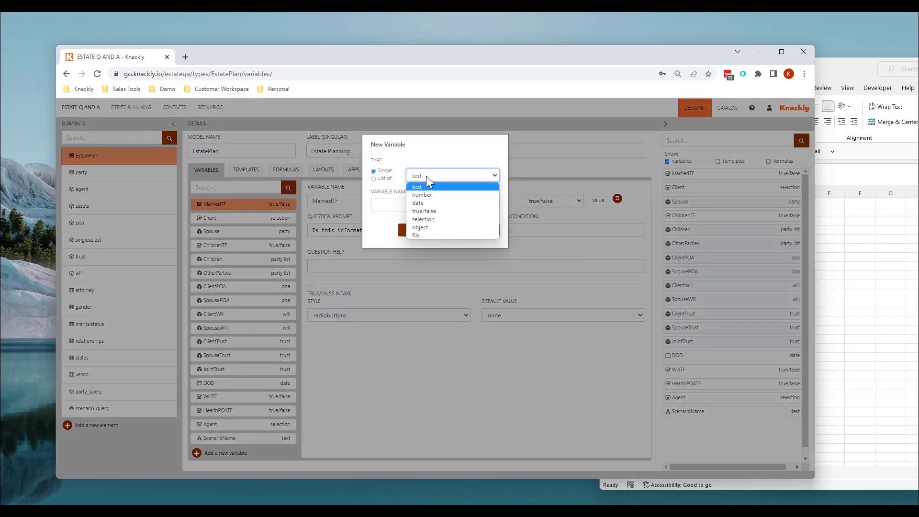
left_click(424, 225)
left_click(374, 179)
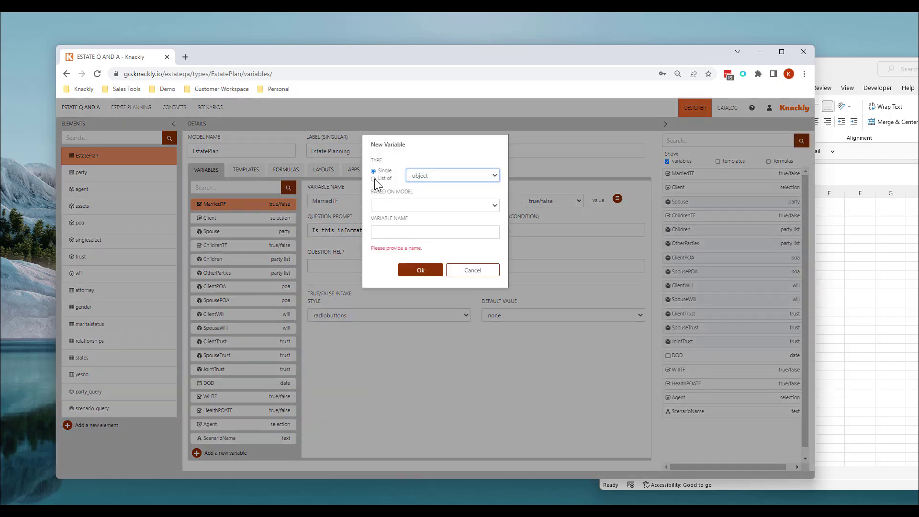
left_click(412, 206)
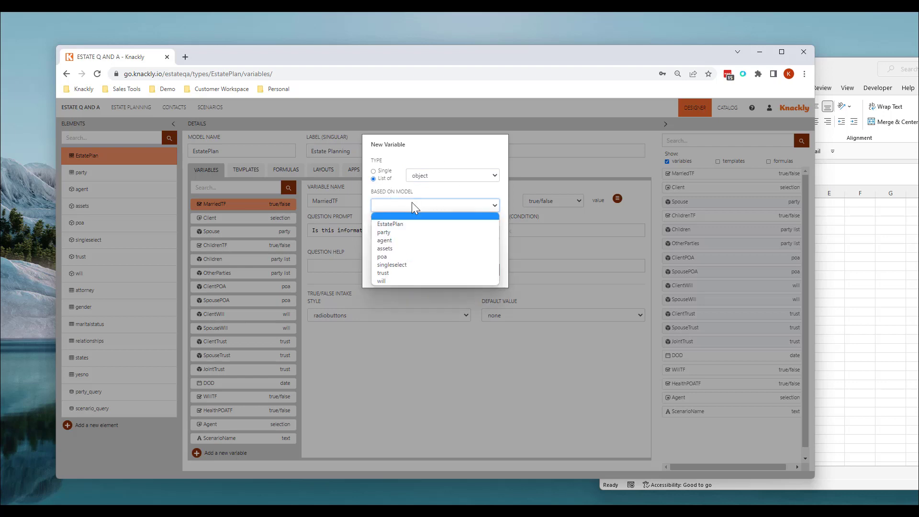
left_click(394, 248)
left_click(383, 233)
type("Assets")
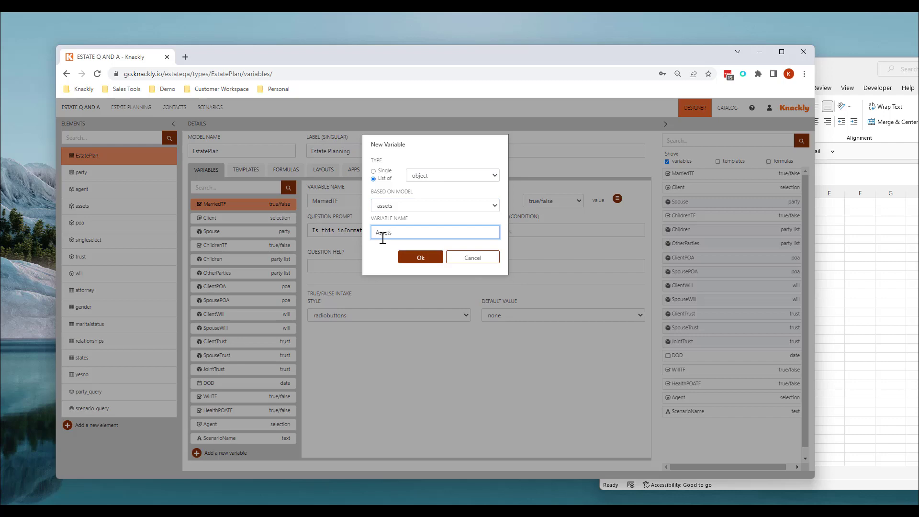
left_click(433, 260)
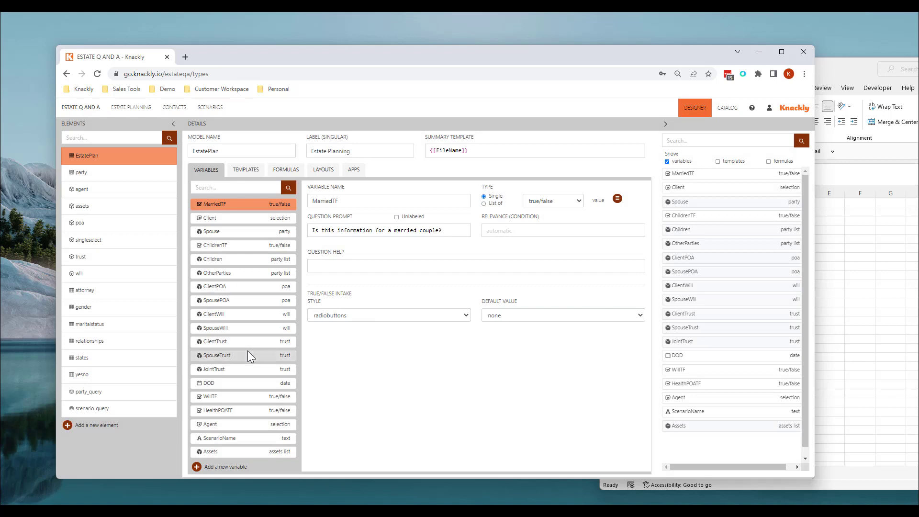
Set the relevance condition of the EstatePlan model's Assets list variable to true and save the change.
left_click(218, 452)
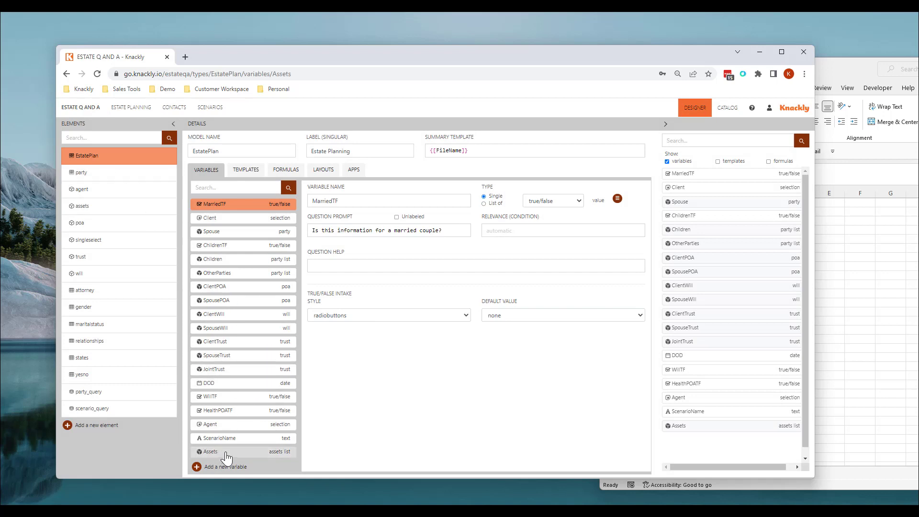
type("true")
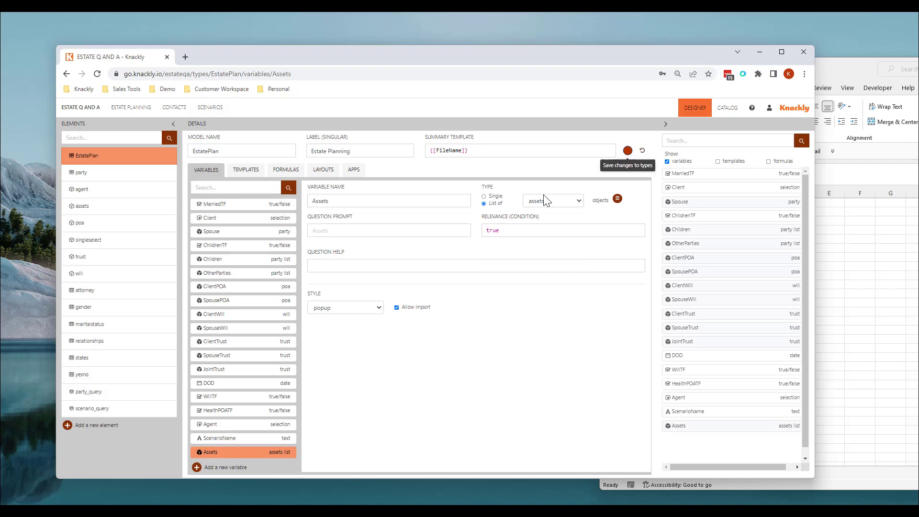
left_click(627, 150)
Open the Estate Planning app of the Scenario 2 W- Will Only record for review or update.
left_click(131, 107)
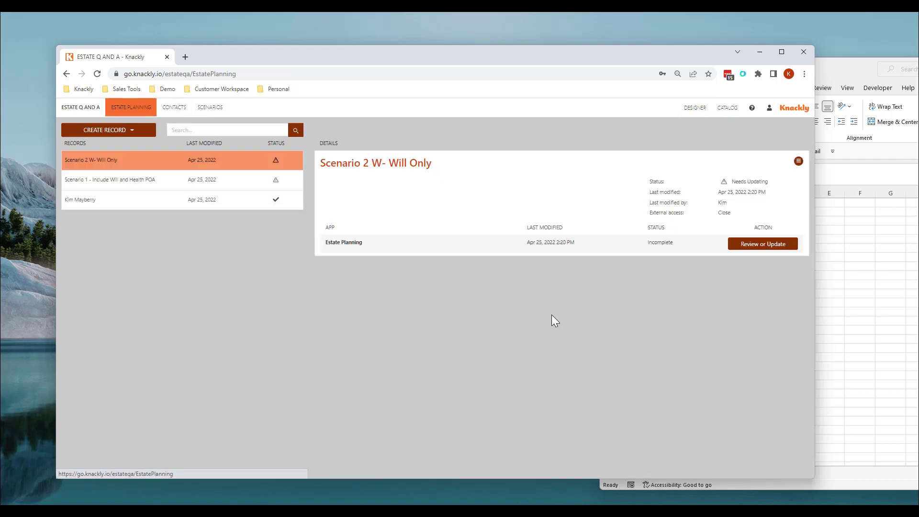
left_click(771, 249)
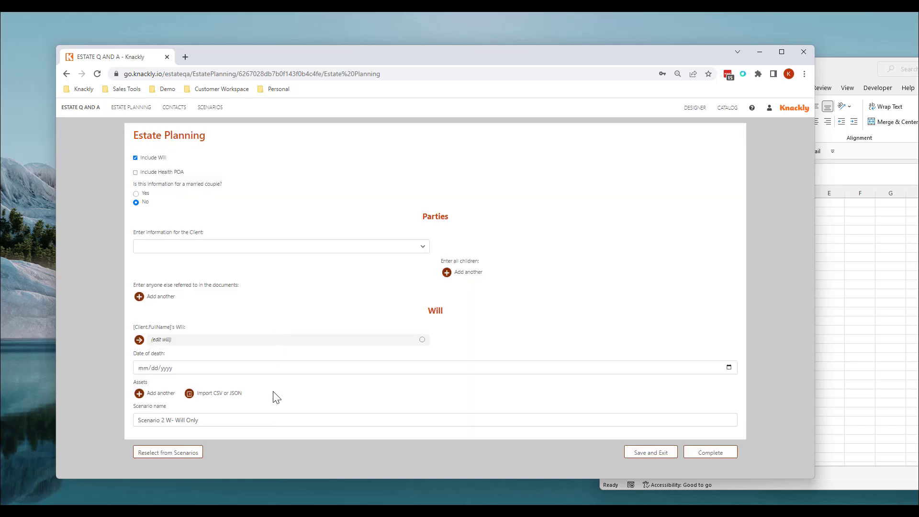
Add a test asset named lkasjfl with type Checking to the Assets list, and remove it again.
left_click(139, 393)
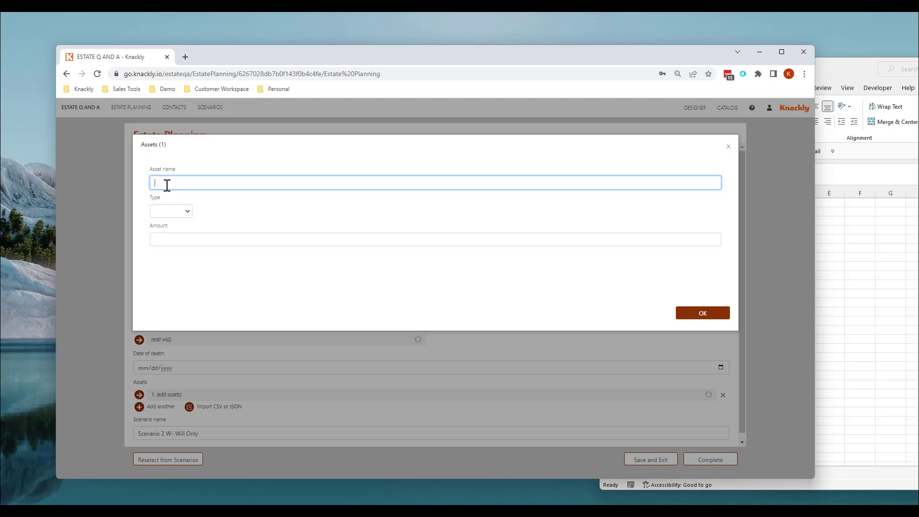
type("lkasjfl")
left_click(171, 211)
left_click(163, 229)
left_click(167, 240)
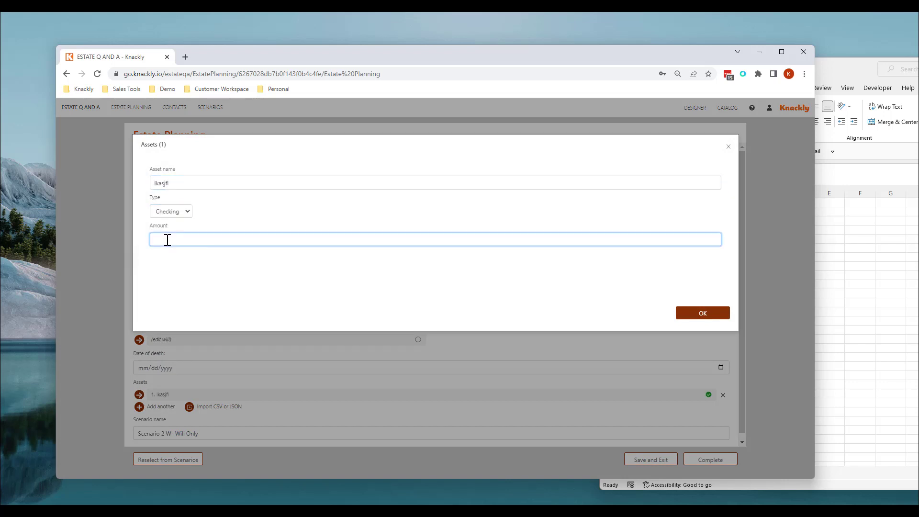
left_click(700, 314)
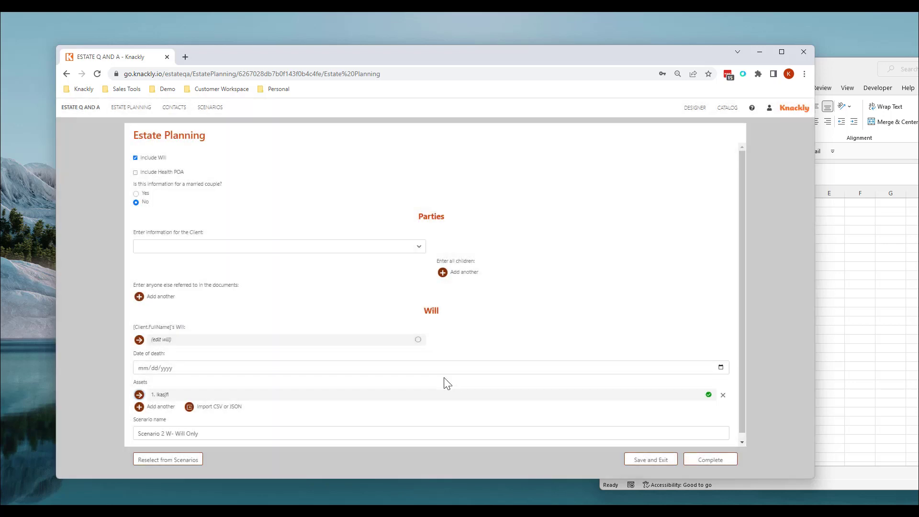
left_click(722, 395)
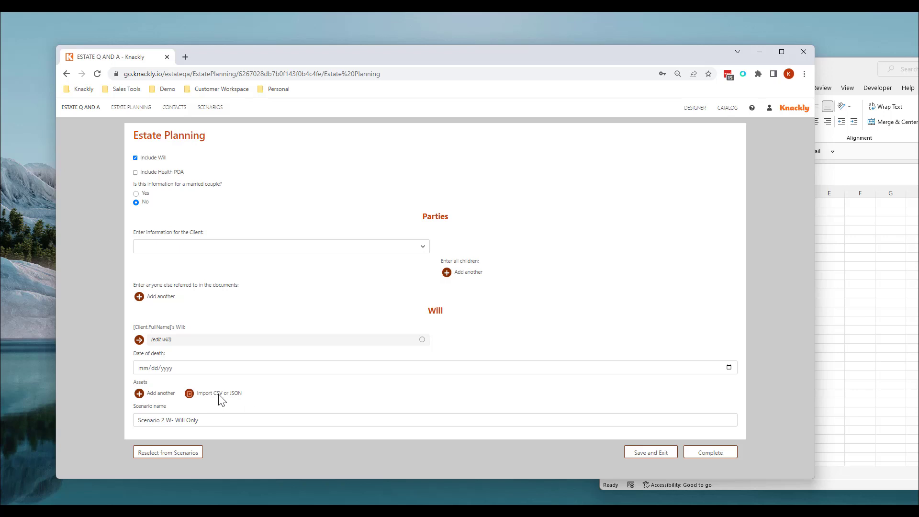
Start a CSV or JSON import for the Assets list, switch to Excel and save Import Assets as CSV UTF-8 in Downloads.
left_click(189, 393)
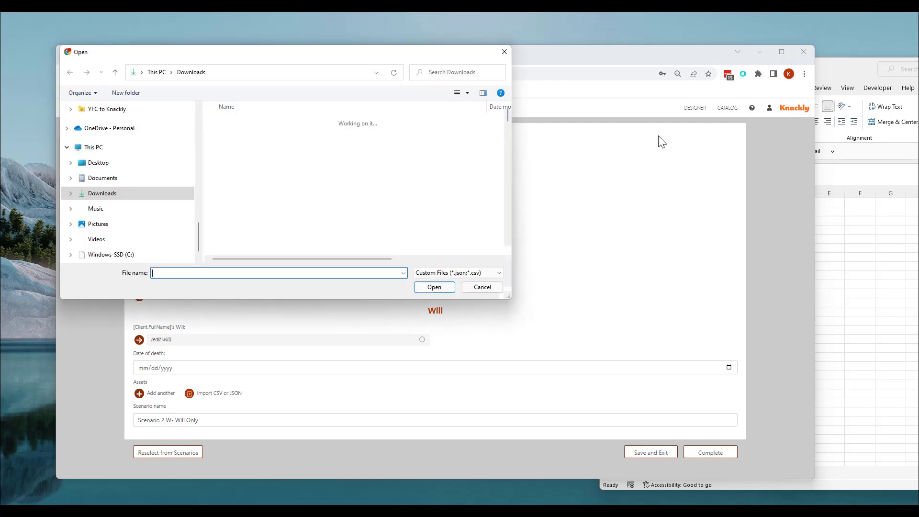
left_click(837, 70)
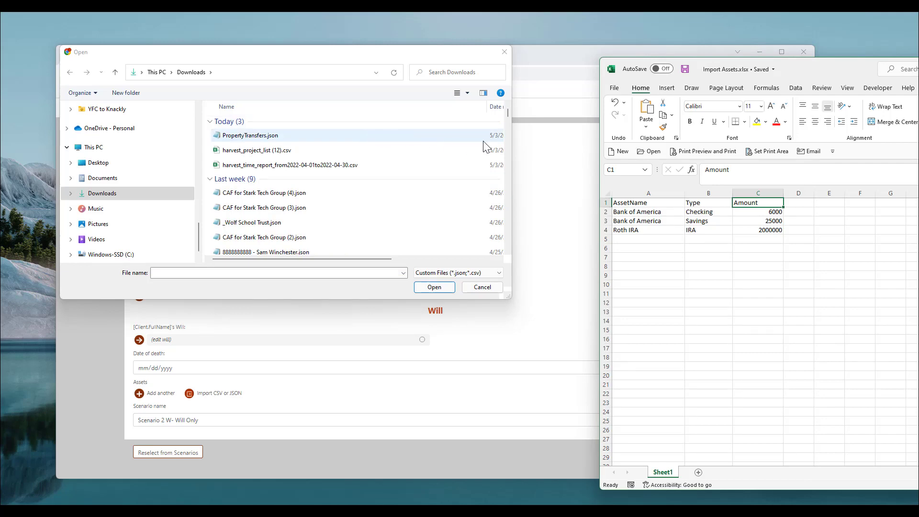
left_click_drag(790, 67, 339, 48)
left_click(169, 71)
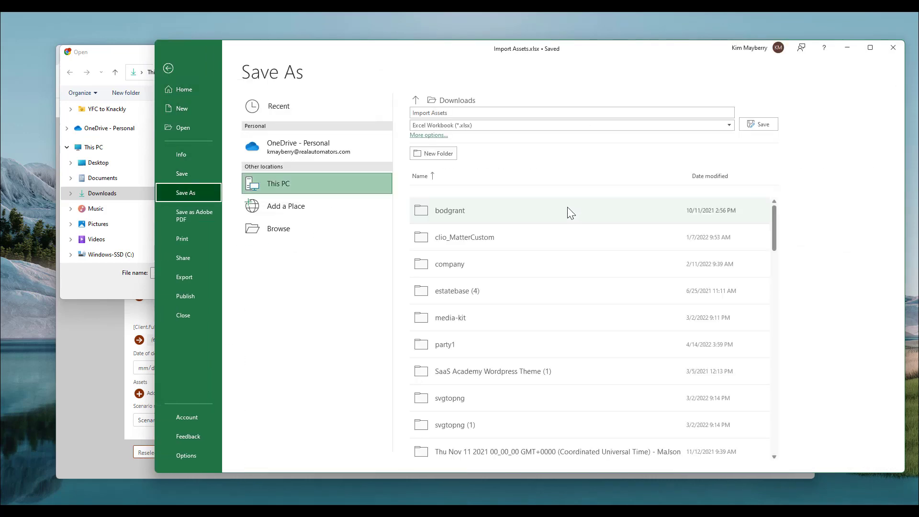
left_click(500, 126)
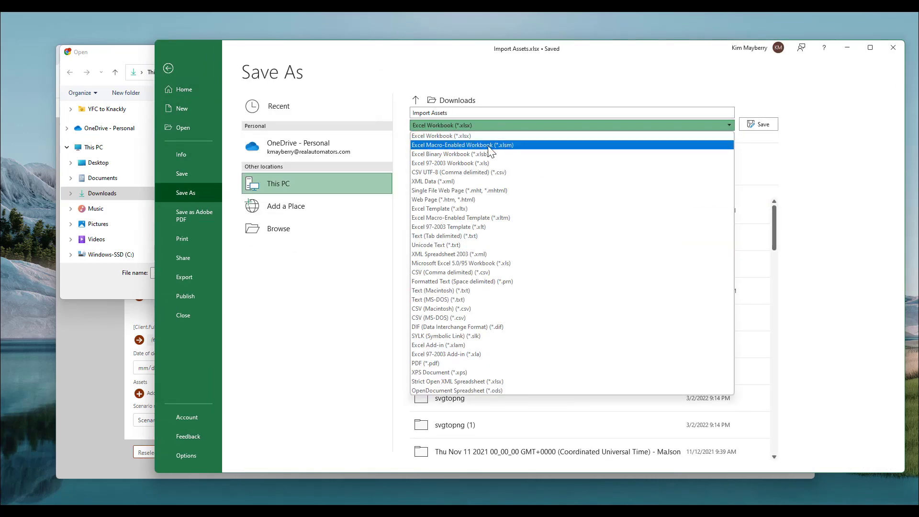
left_click(481, 173)
left_click(759, 124)
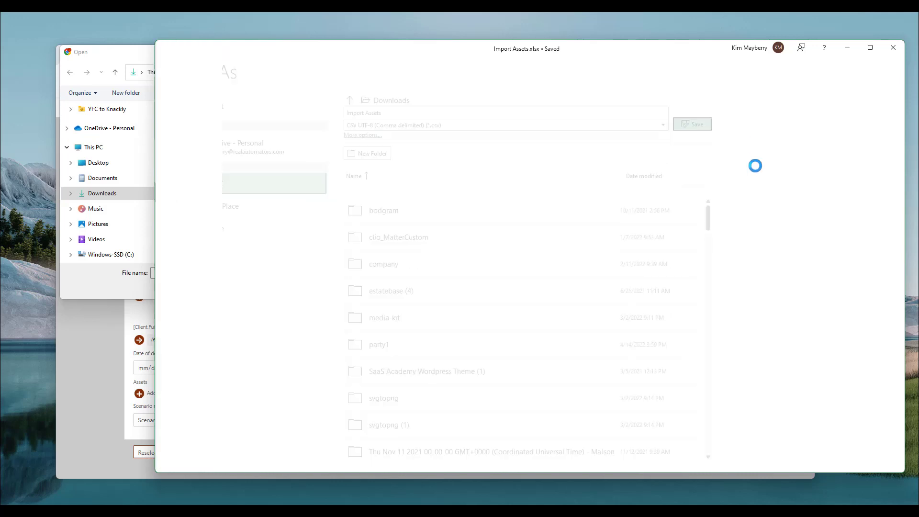
Switch back to Knackly, load Import Assets.csv from Downloads into the Assets list and check the first imported asset.
left_click(127, 56)
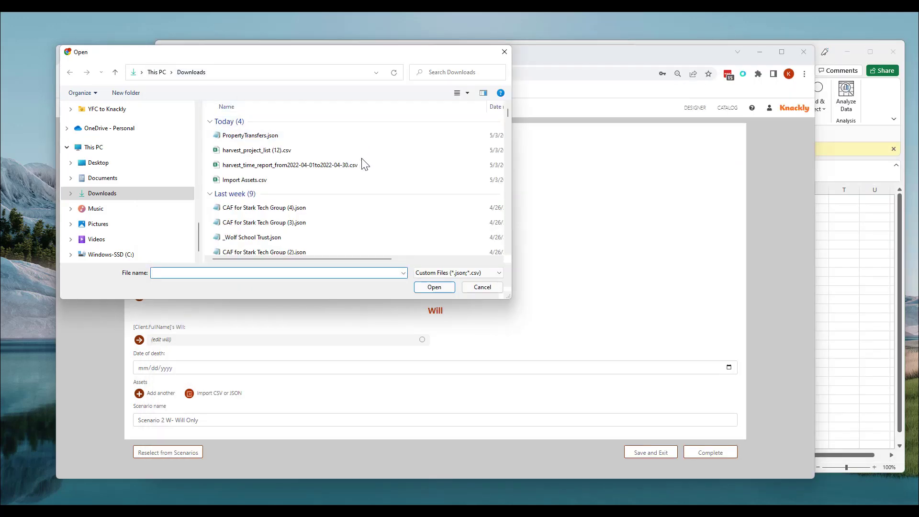
left_click(300, 180)
left_click(433, 287)
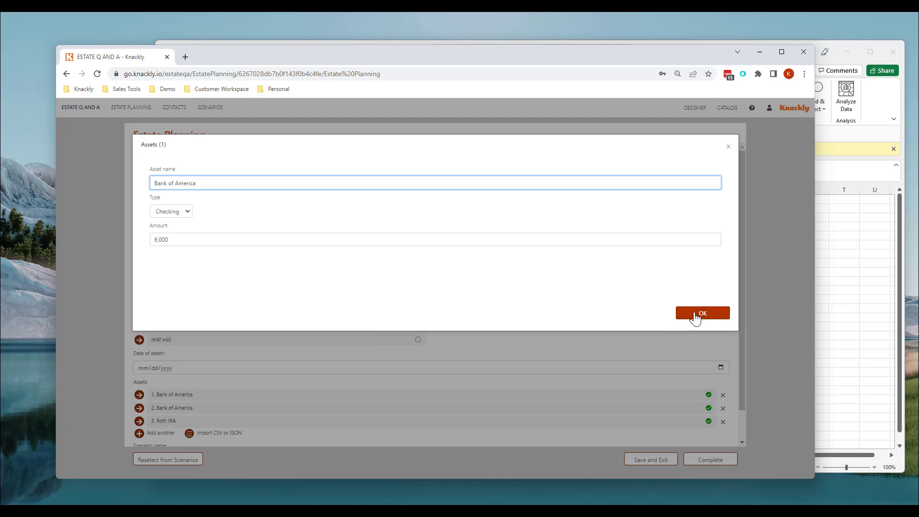
left_click(697, 315)
scroll(253, 407, "down", 1)
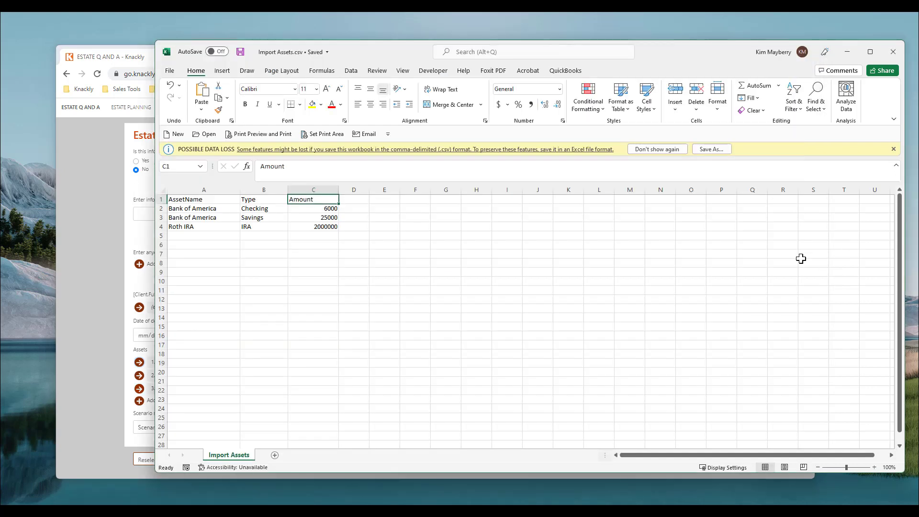
Switch to Excel, go through the header cells of Import Assets.csv and add a Date header in cell D1.
left_click(843, 283)
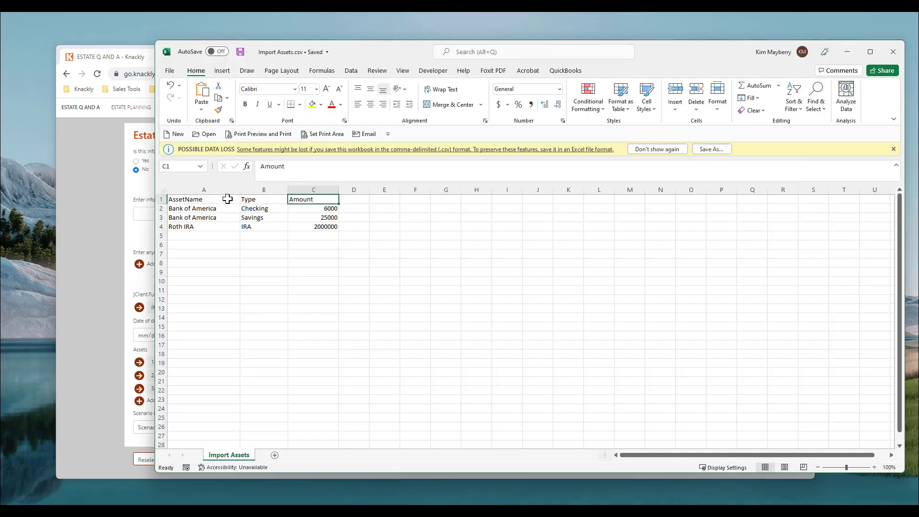
left_click(197, 200)
left_click(248, 199)
left_click(300, 199)
left_click(358, 199)
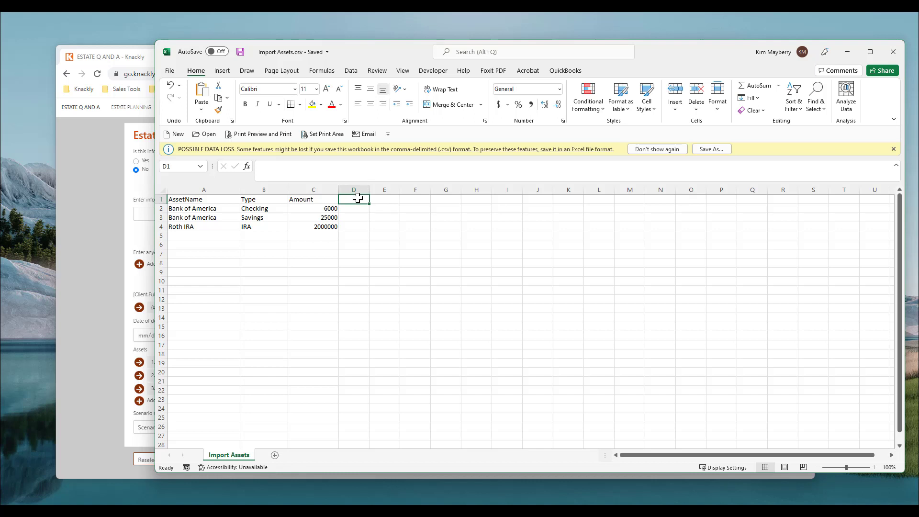
type("Date")
key("Return")
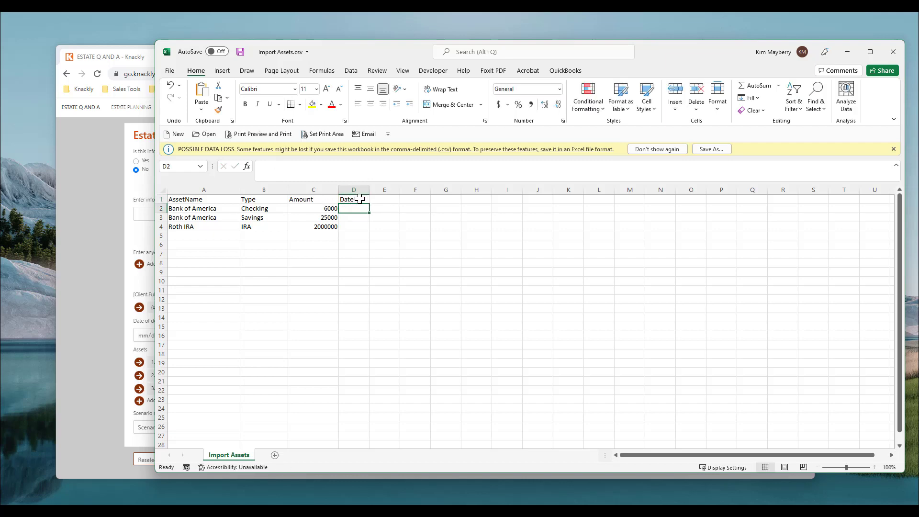
left_click(356, 197)
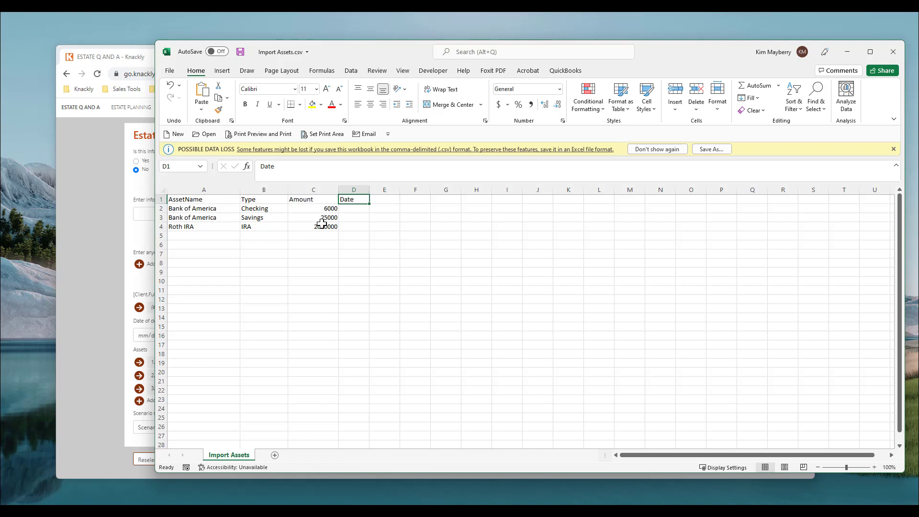
Move the Excel window aside, switch to Knackly and review the details of the first imported asset.
left_click_drag(669, 51, 777, 55)
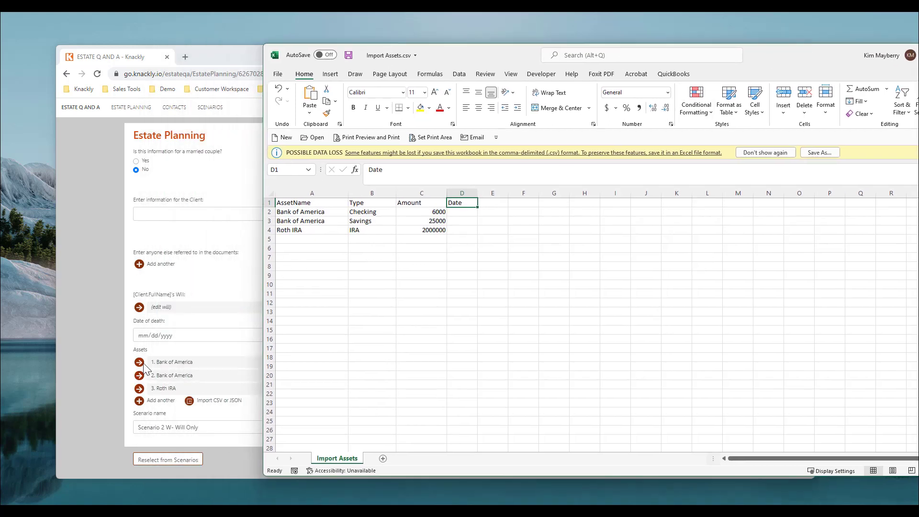
left_click(209, 367)
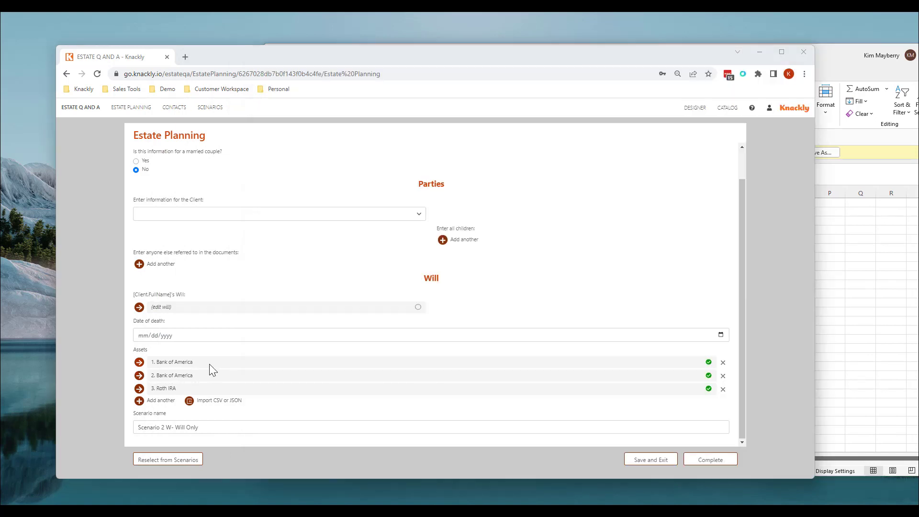
left_click(703, 313)
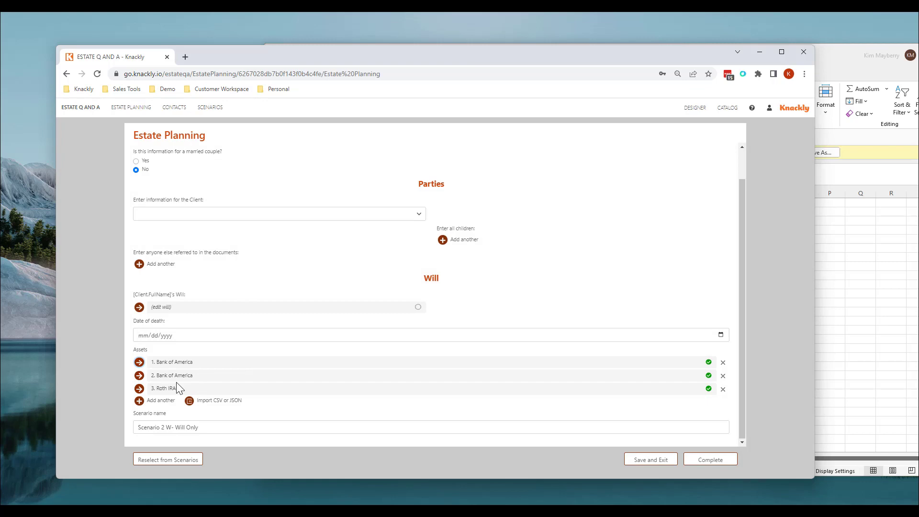
Examine the Contacts records and their record creation options alongside the column headers in Import Assets.csv.
left_click(174, 108)
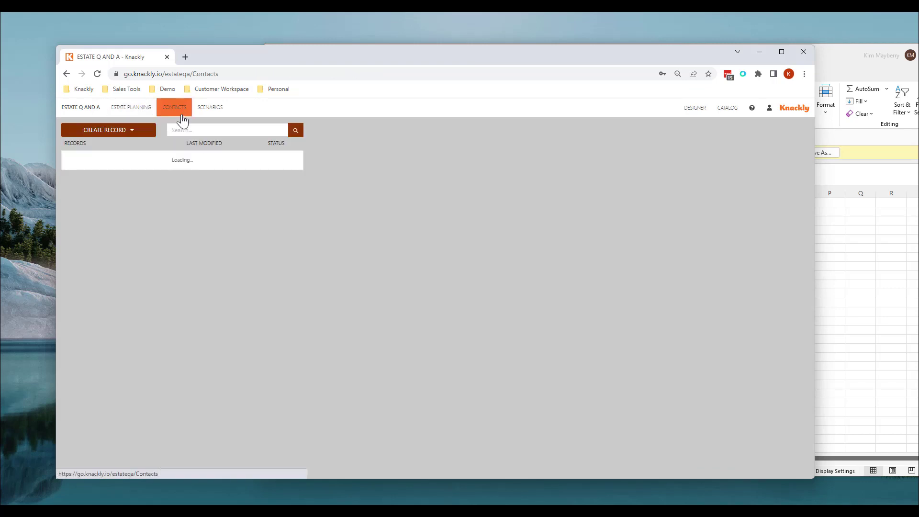
left_click(831, 270)
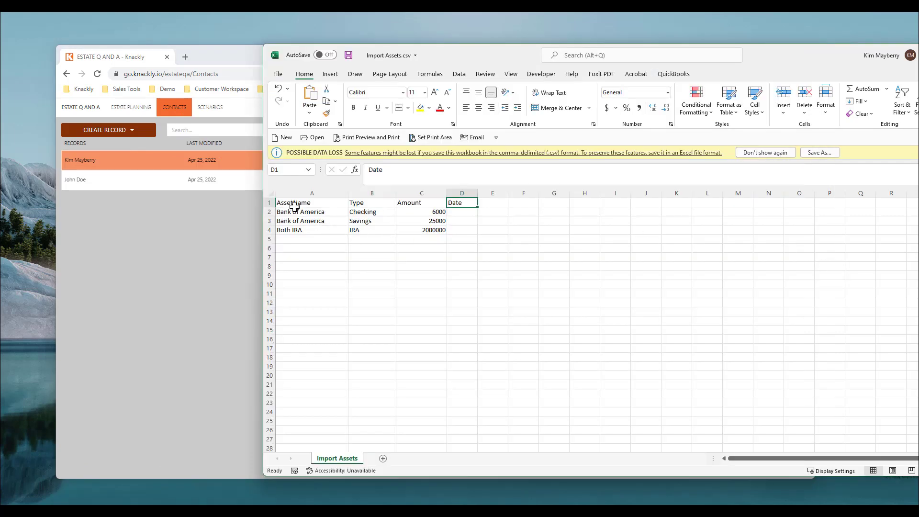
left_click(176, 222)
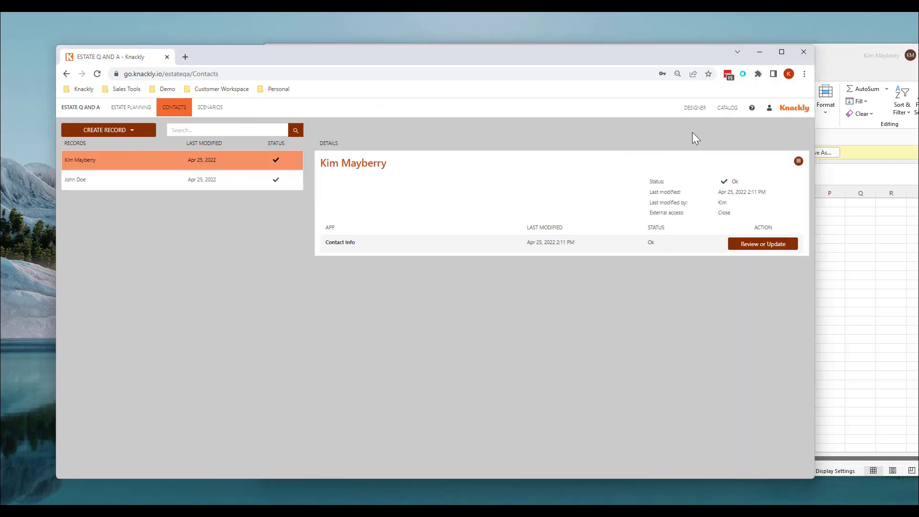
left_click(129, 130)
left_click(121, 136)
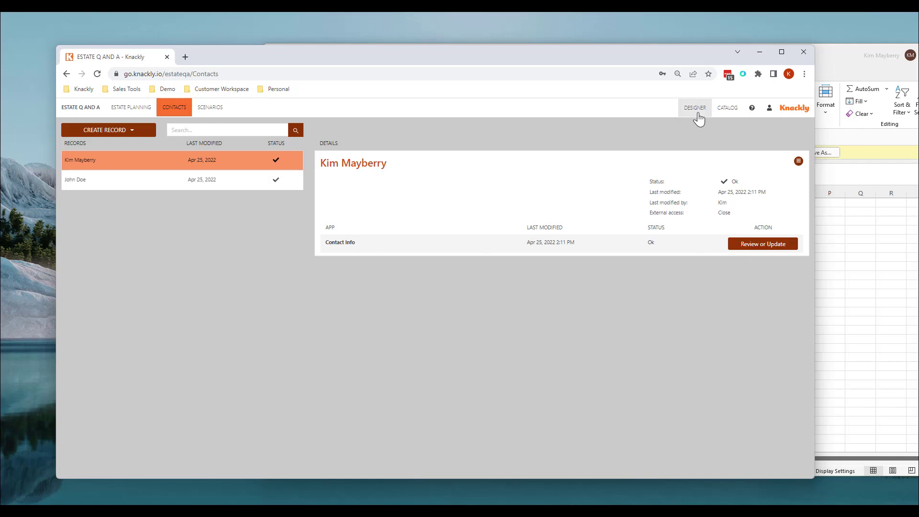
Return to the designer with the EstatePlan model's variables.
left_click(696, 108)
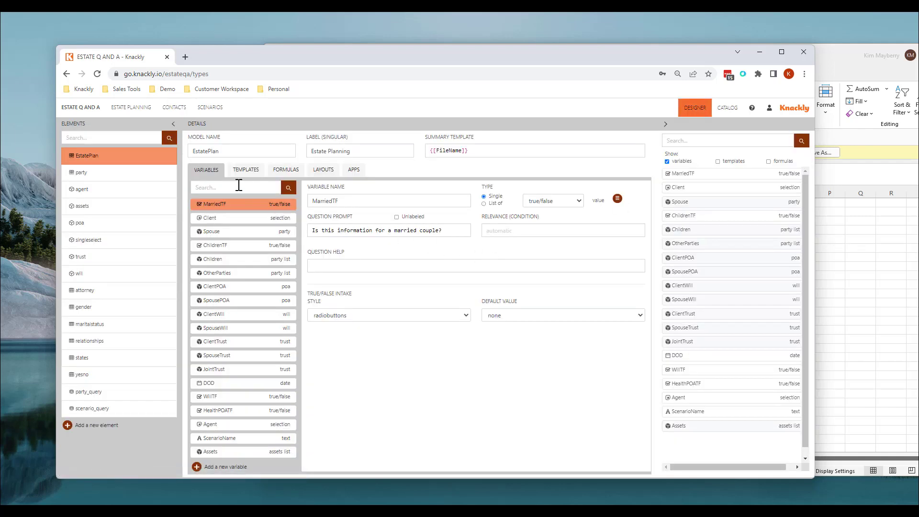